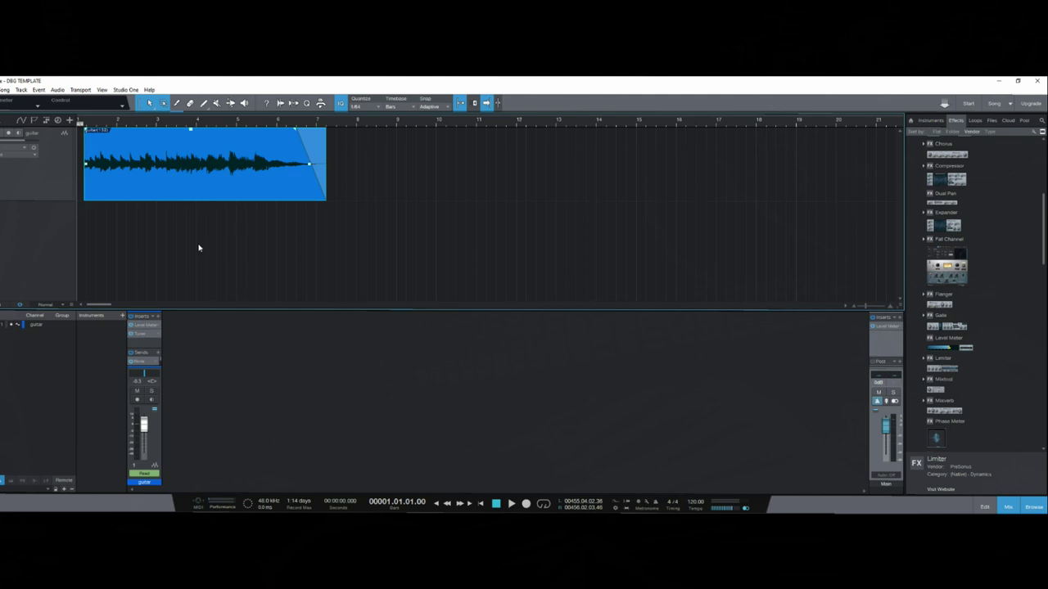
Play the single faded guitar clip through once, then stop playback
key(space)
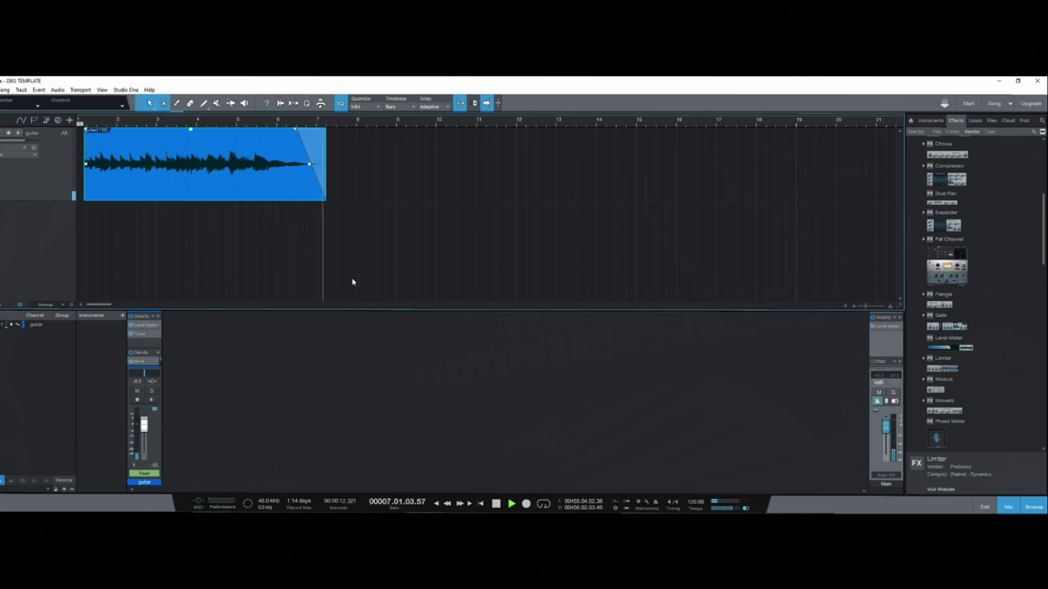
key(space)
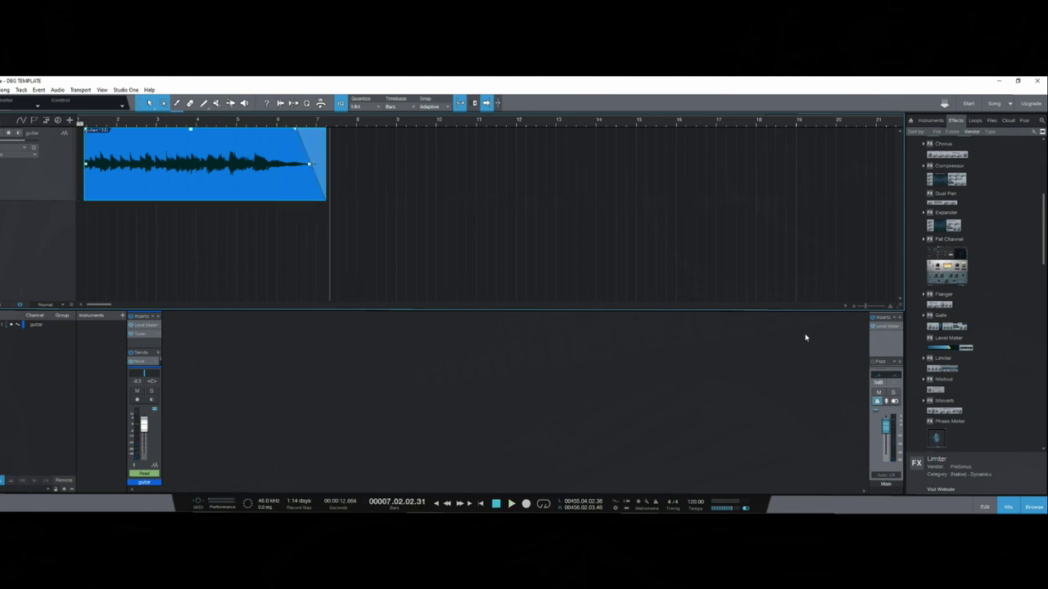
Open the Main channel's Level Meter, move its window left and enlarge it
click(876, 327)
drag(485, 330, 412, 331)
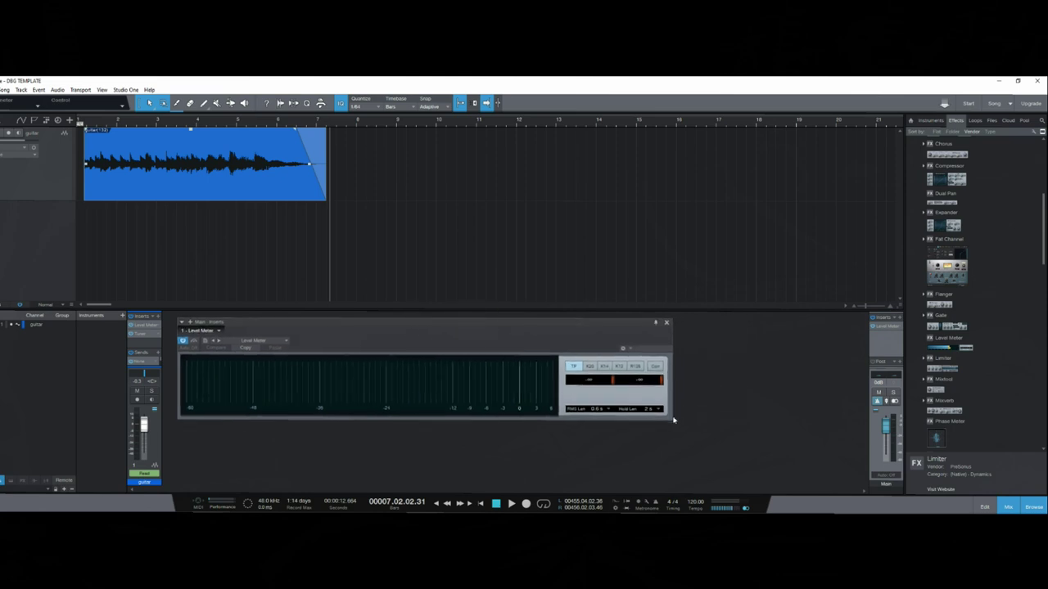
drag(671, 419, 705, 454)
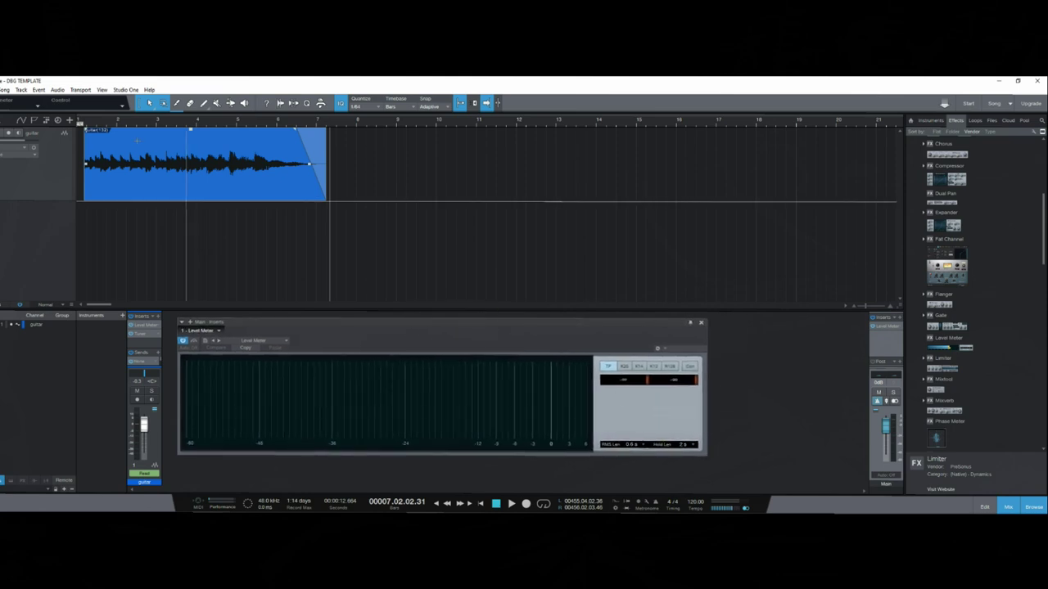
Play from bar 2 to check the guitar level, then zoom out and select the guitar clip
click(121, 123)
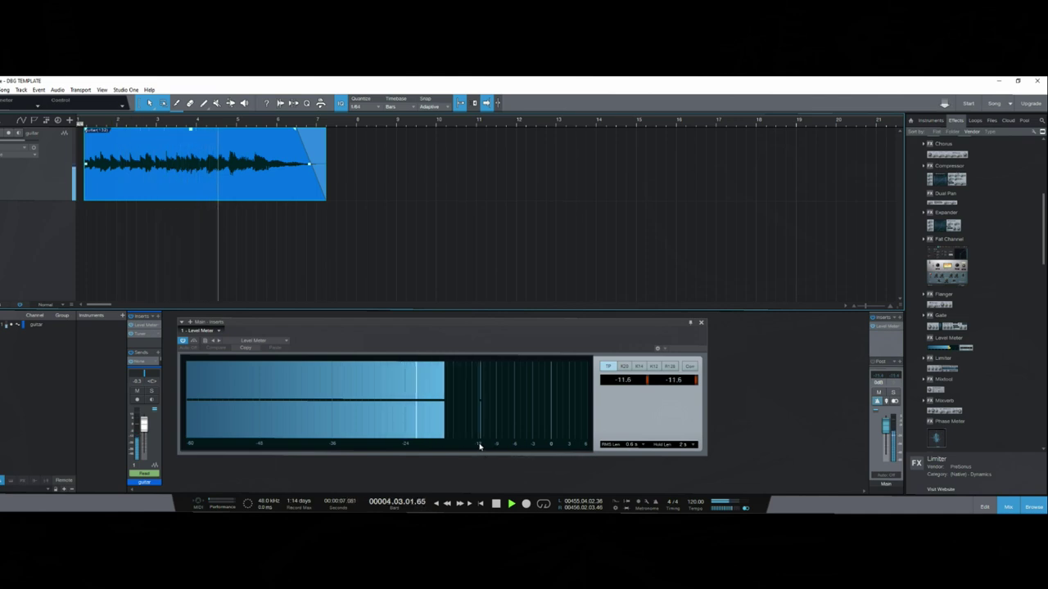
key(space)
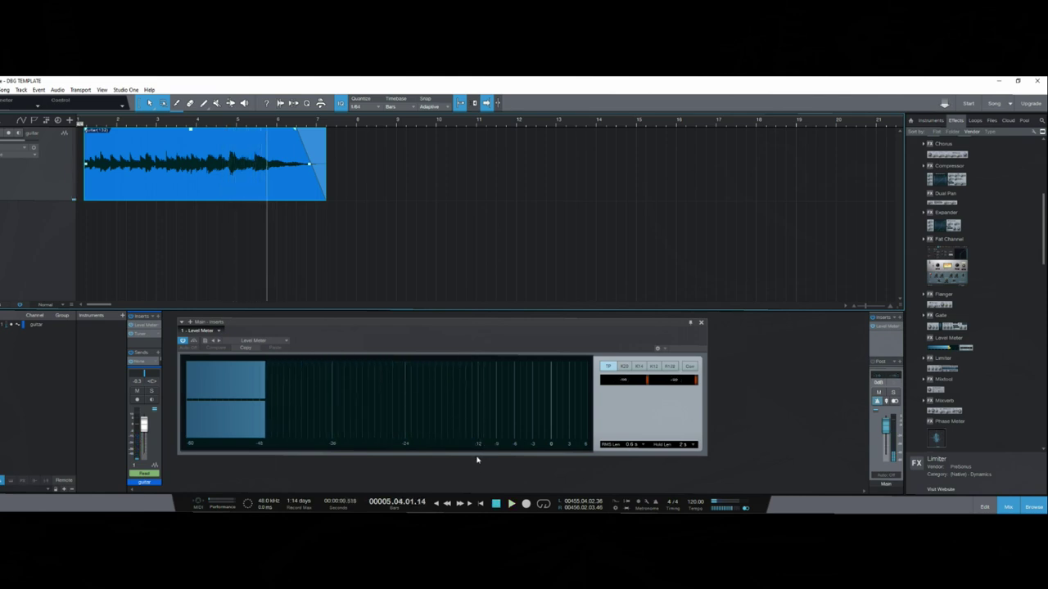
drag(478, 453, 477, 457)
drag(462, 344, 464, 341)
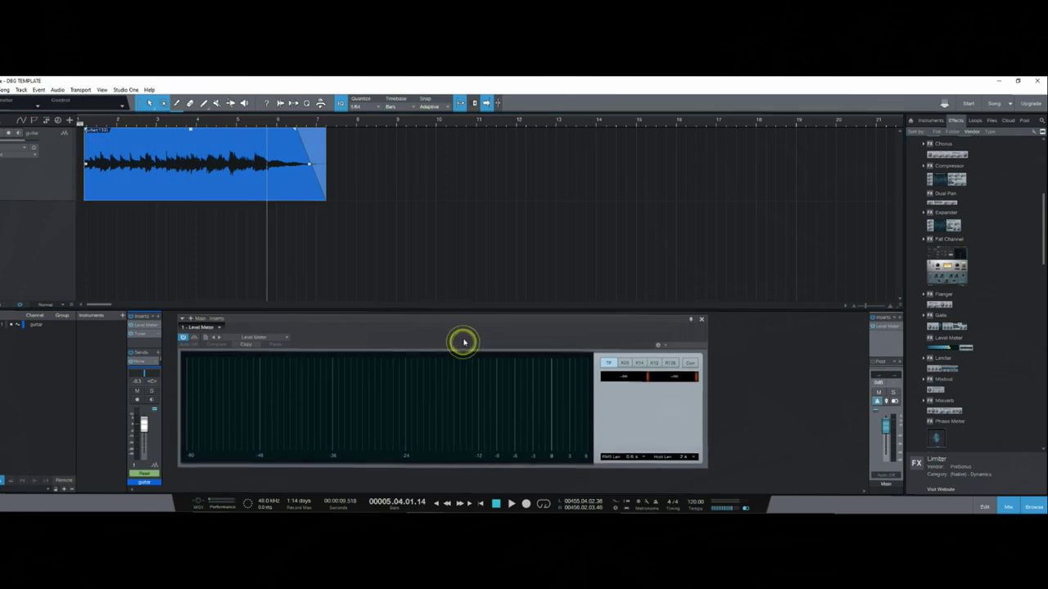
drag(481, 467, 480, 452)
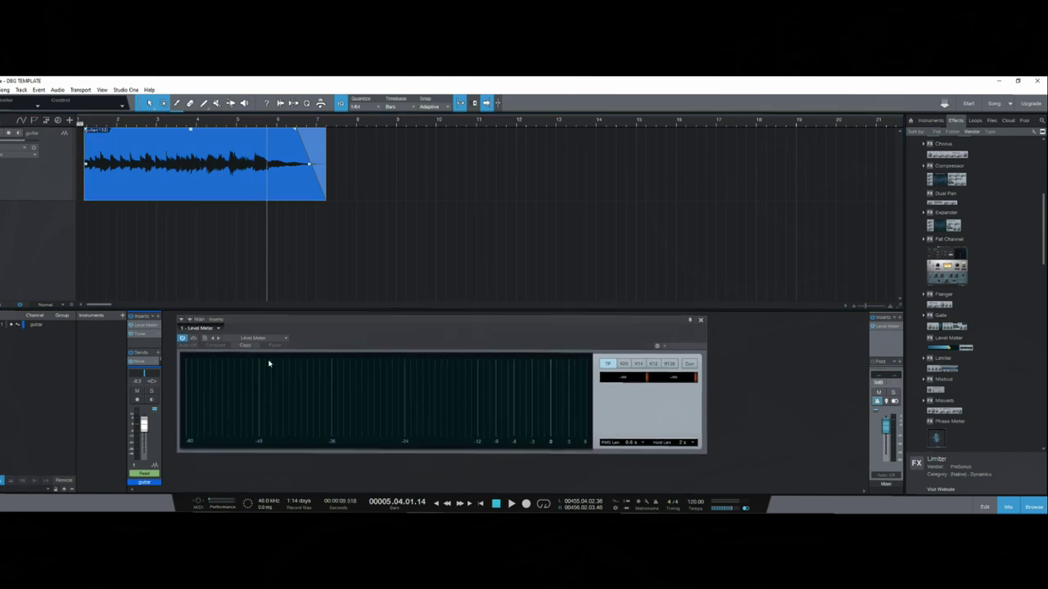
drag(318, 121, 213, 153)
click(147, 181)
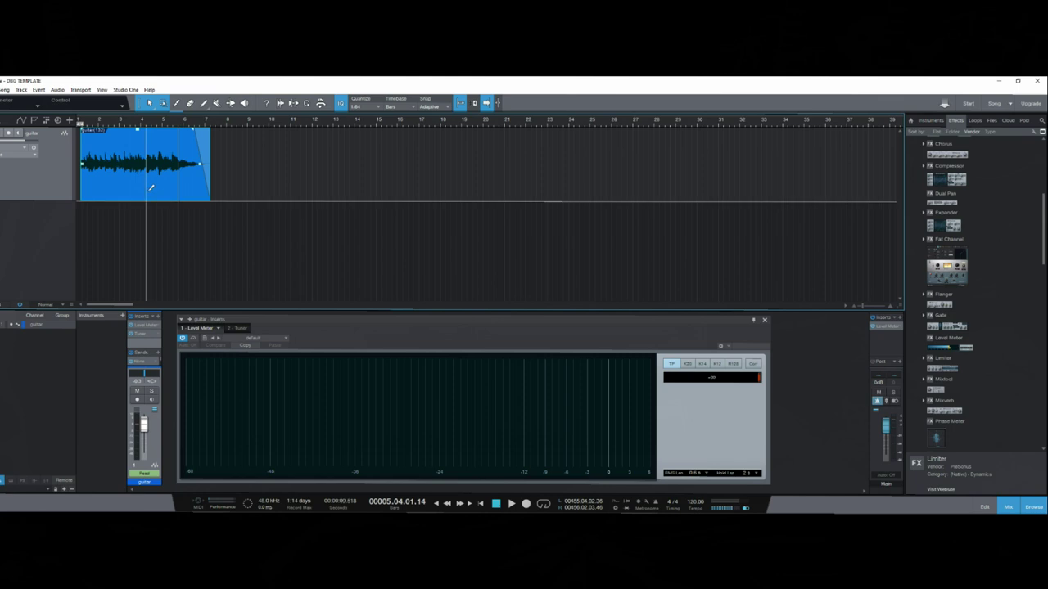
Paste a copy of the guitar clip at bar 9
click(250, 127)
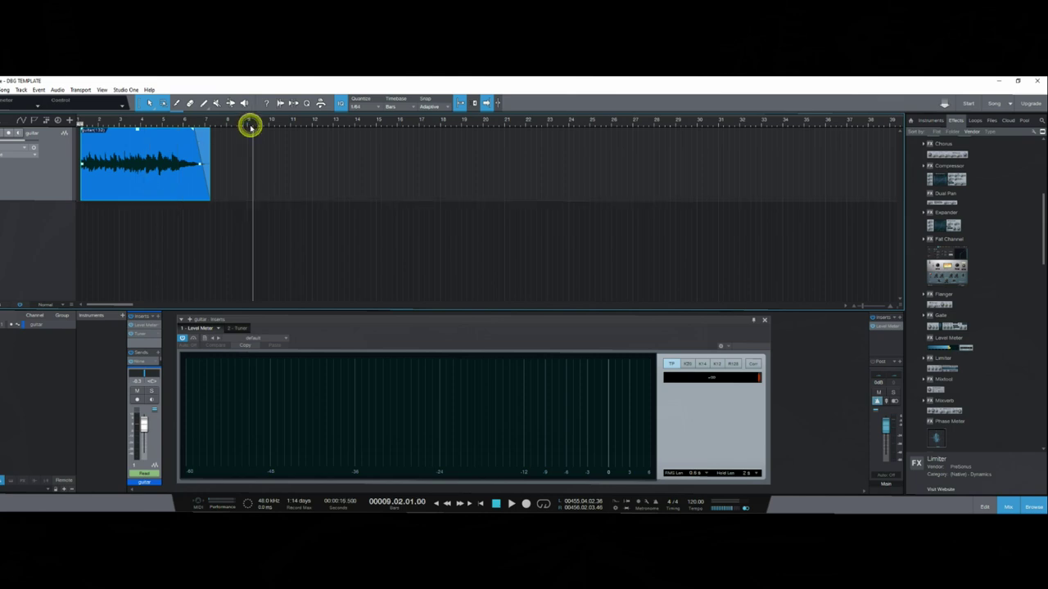
key(ctrl+v)
drag(283, 123, 341, 111)
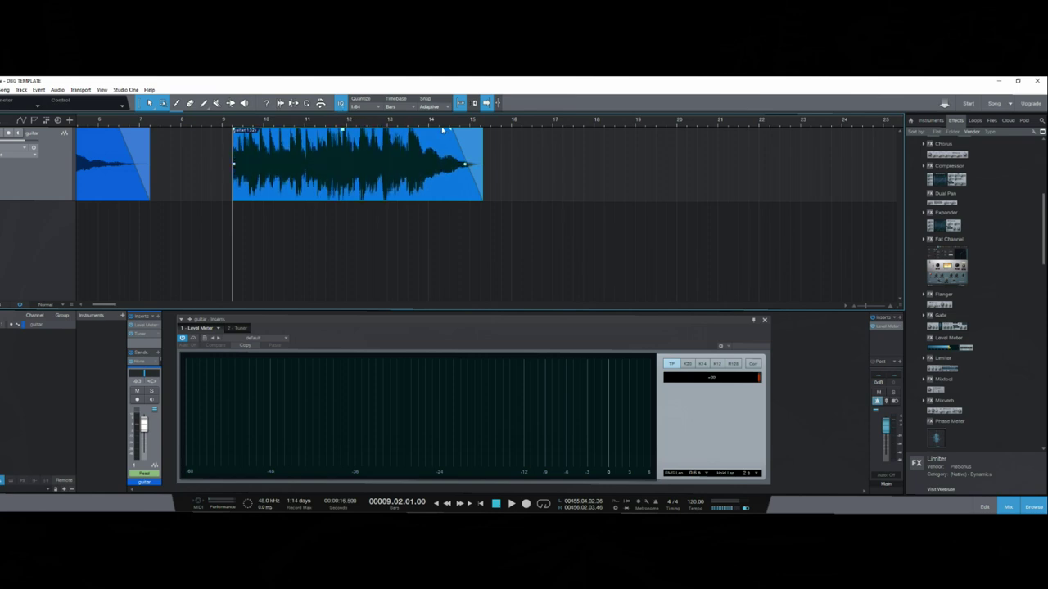
drag(443, 123, 433, 107)
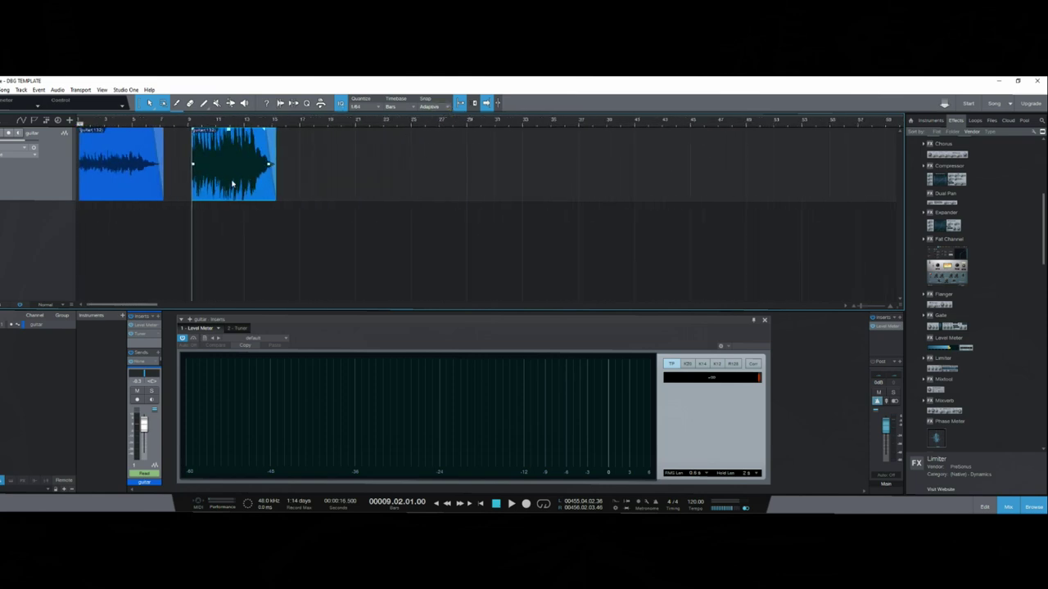
Play back the duplicated clip, toggle the guitar record arm, and close the Level Meter
key(space)
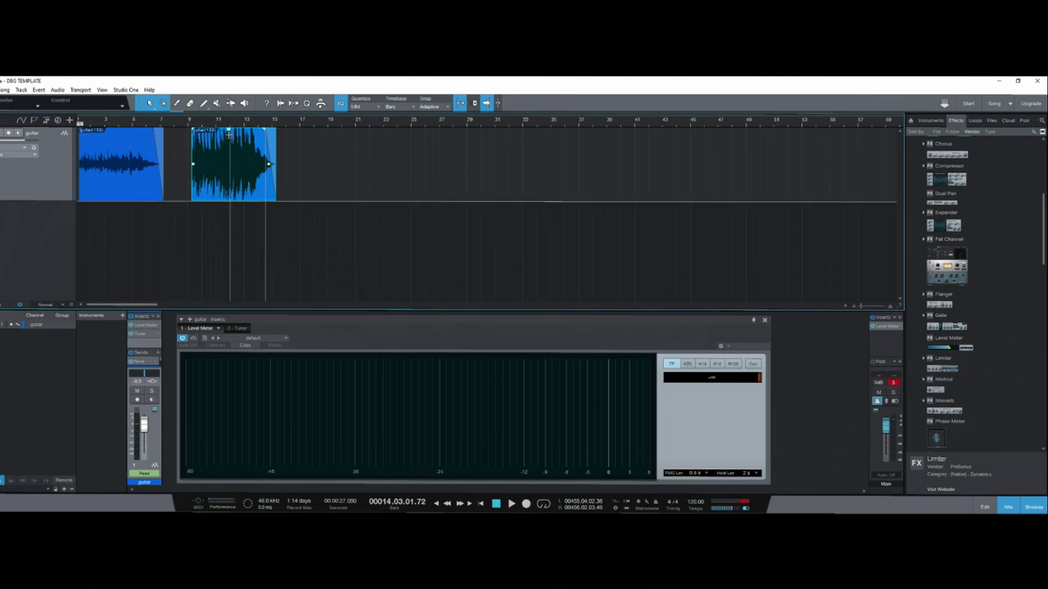
click(894, 383)
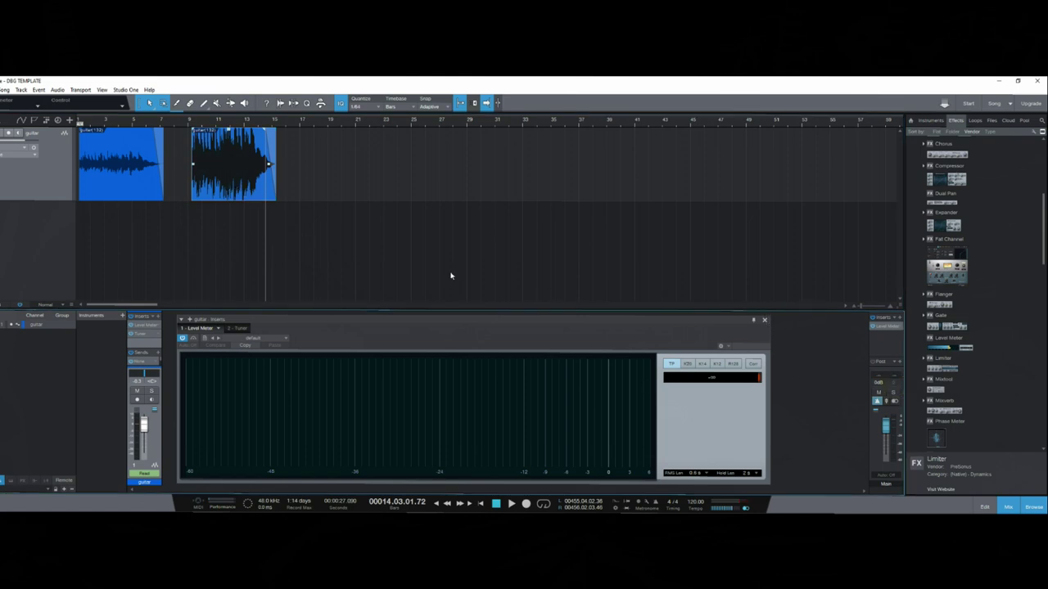
click(765, 320)
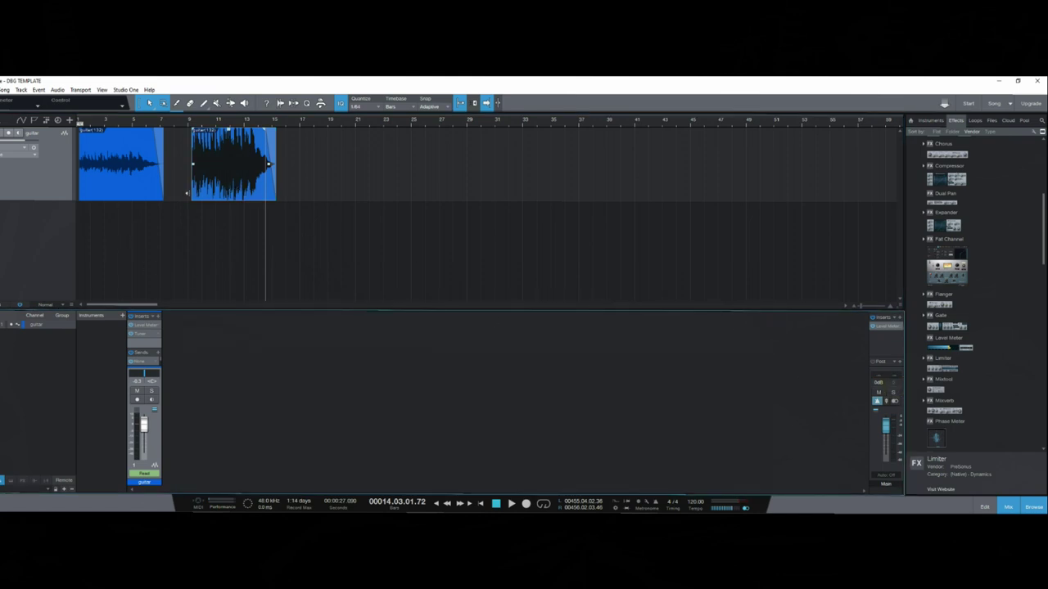
Nudge the second clip earlier, then copy the first clip at bar 17 onto a new second track
drag(212, 188, 203, 192)
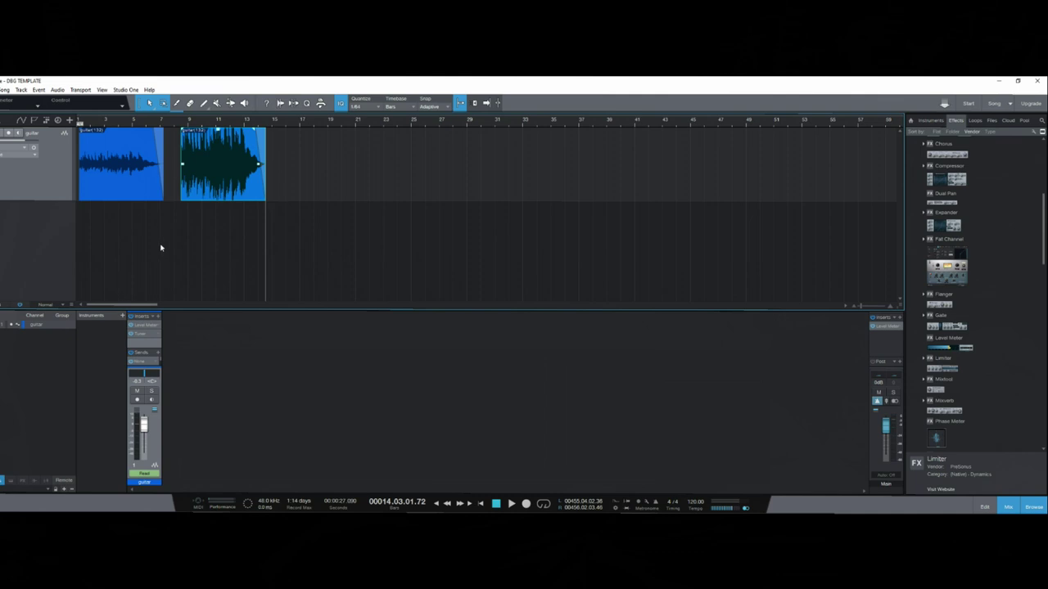
click(140, 189)
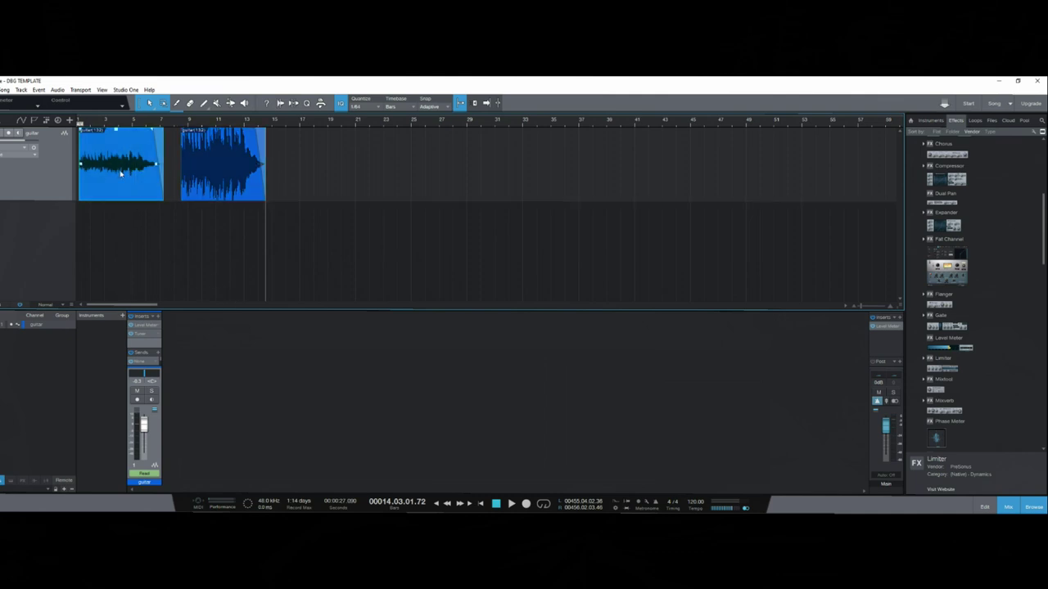
click(310, 120)
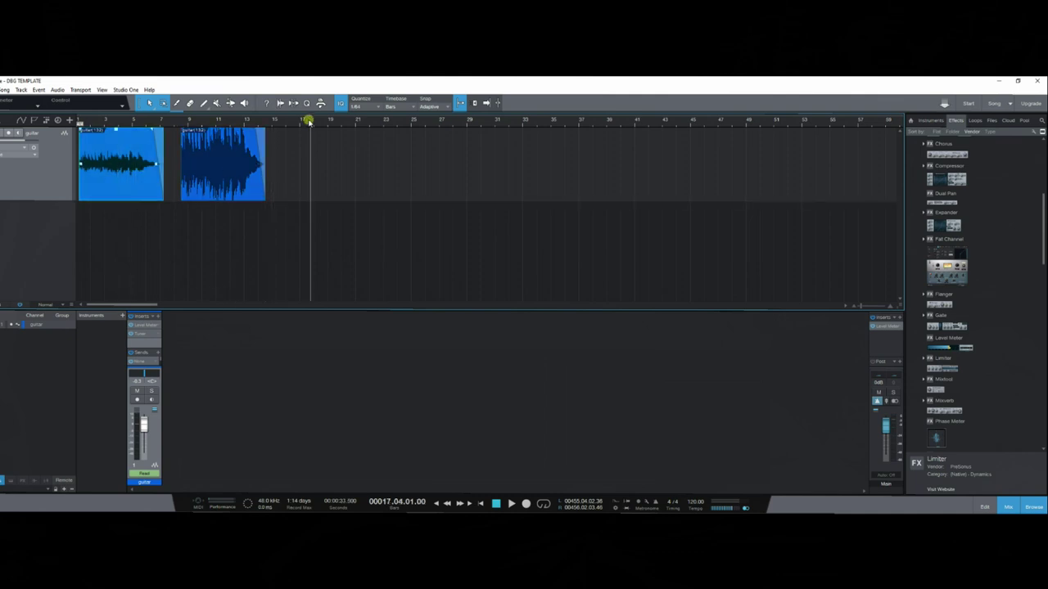
key(ctrl+v)
drag(326, 169, 308, 242)
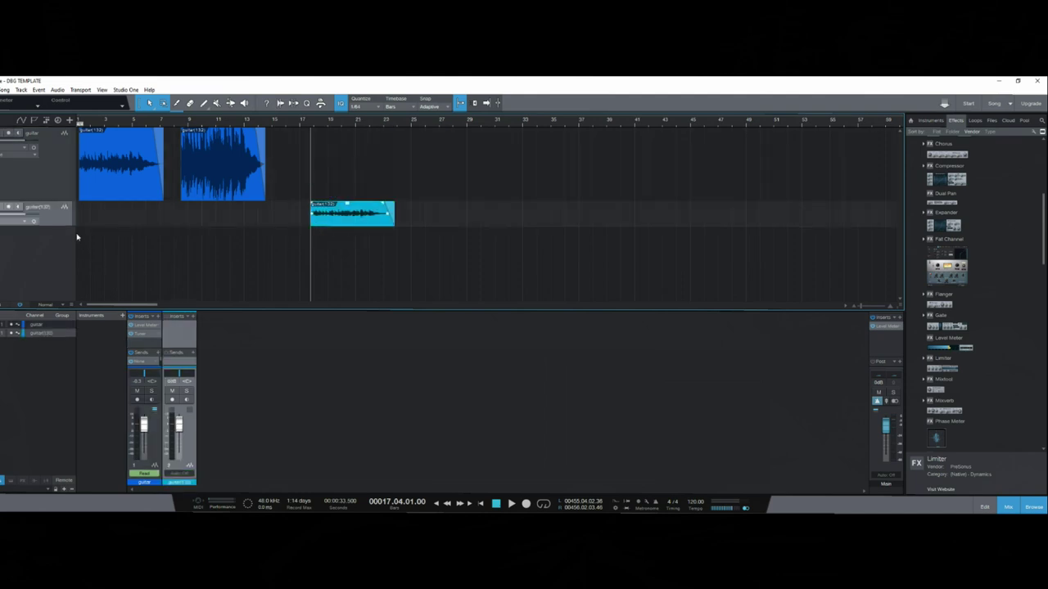
Make the second track taller and colour the track and its clip yellow
drag(56, 225, 55, 256)
click(12, 255)
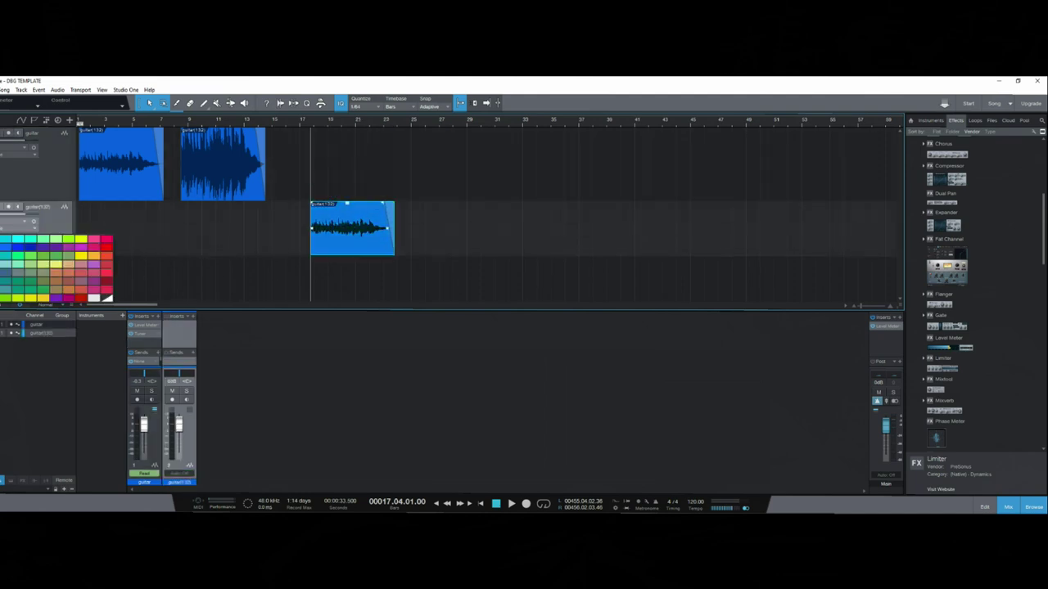
click(80, 256)
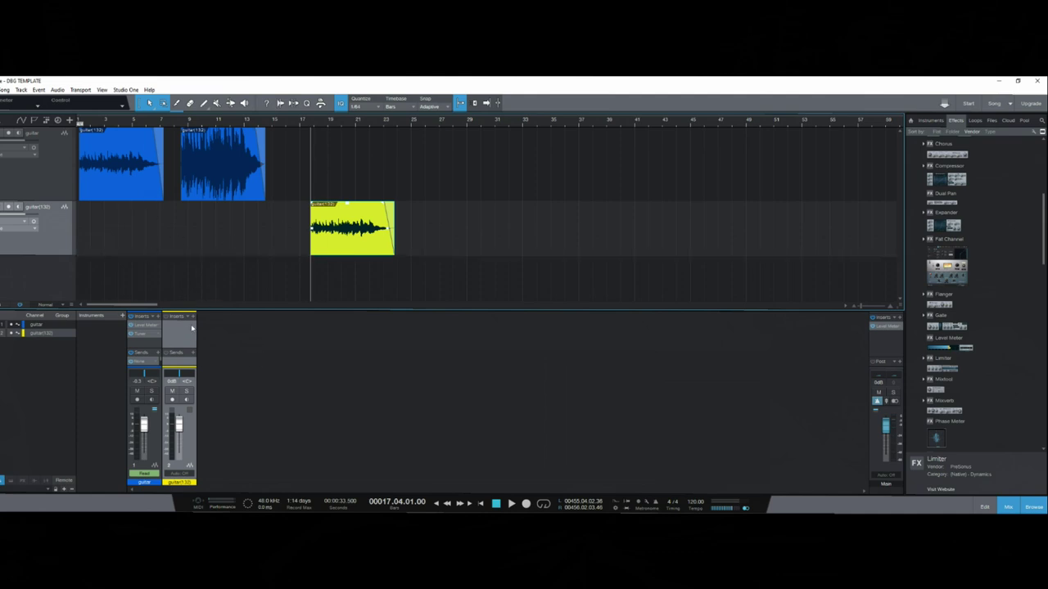
Add a PreSonus Compressor to guitar(132) and zoom in on the clips around bar 22
drag(950, 180, 344, 231)
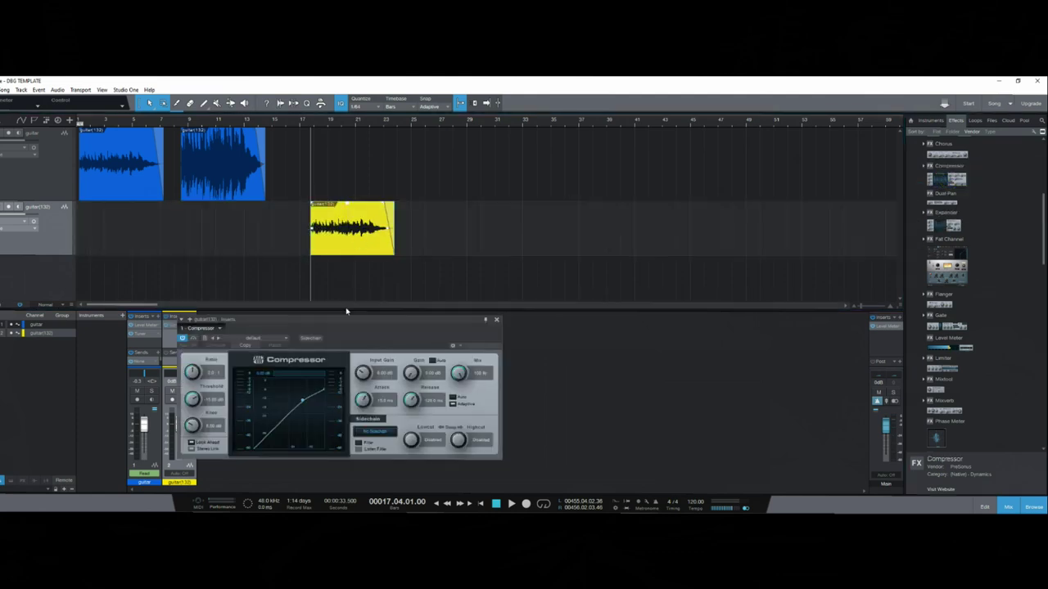
drag(374, 120, 374, 143)
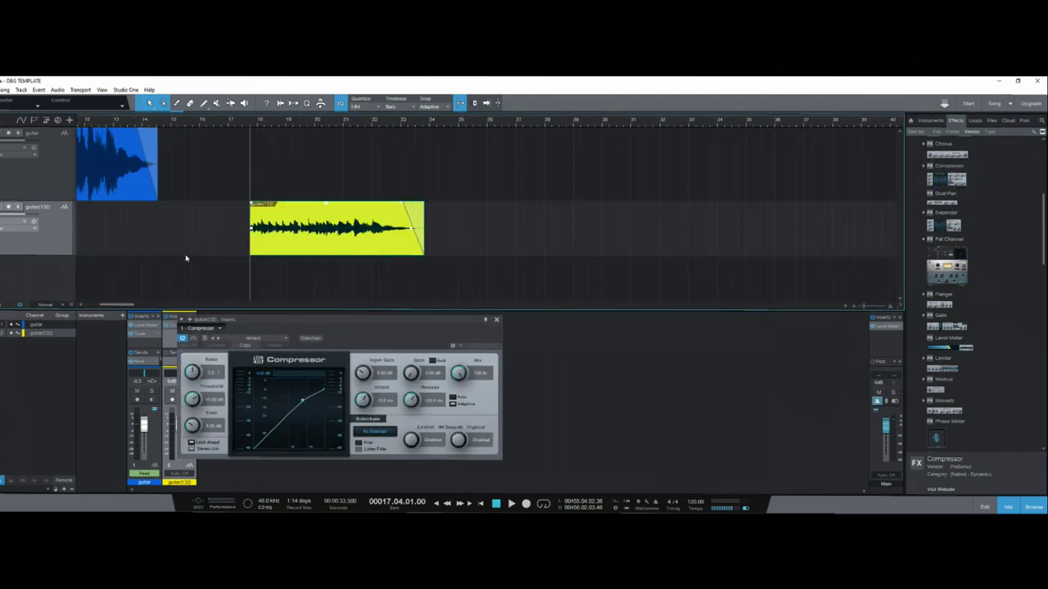
mouse_move(146, 305)
mouse_down()
mouse_move(122, 304)
mouse_move(135, 305)
mouse_up()
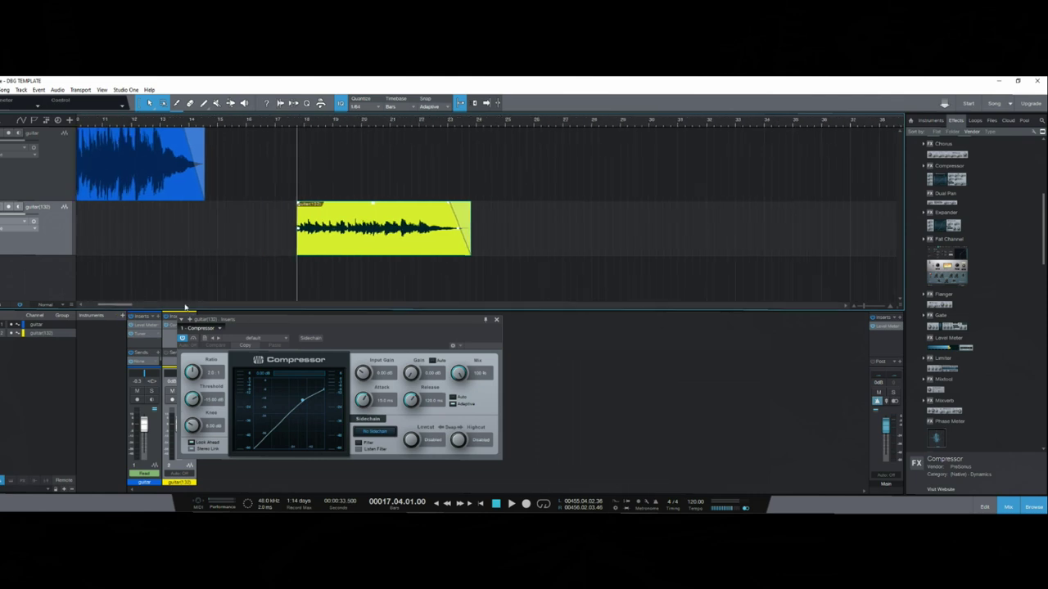
drag(368, 323, 420, 333)
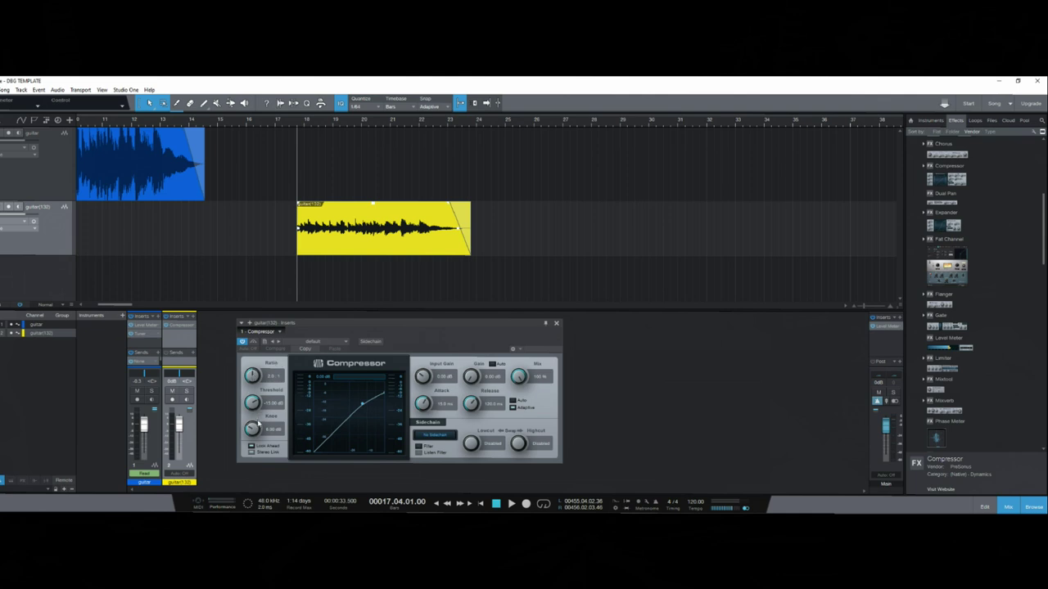
Raise the ratio, sharpen the knee, set threshold near -15.50 dB, and boost the clip gain about 10.9 dB
drag(252, 374, 252, 372)
drag(251, 427, 252, 439)
drag(374, 206, 379, 191)
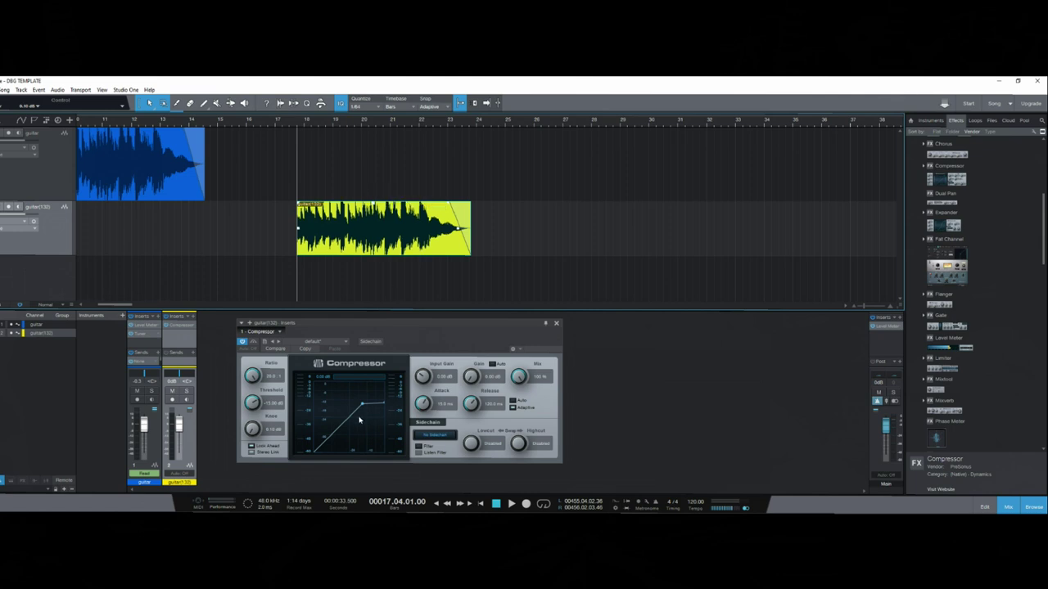
drag(253, 404, 251, 402)
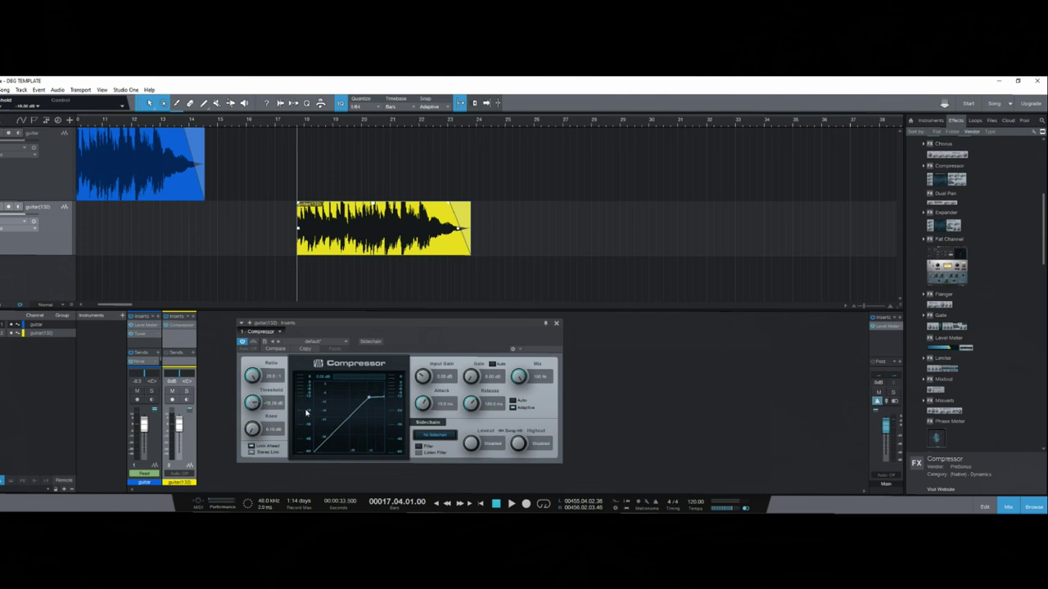
Play the compressed yellow clip, then open the Main output's Level Meter with the playhead at the clip start
key(space)
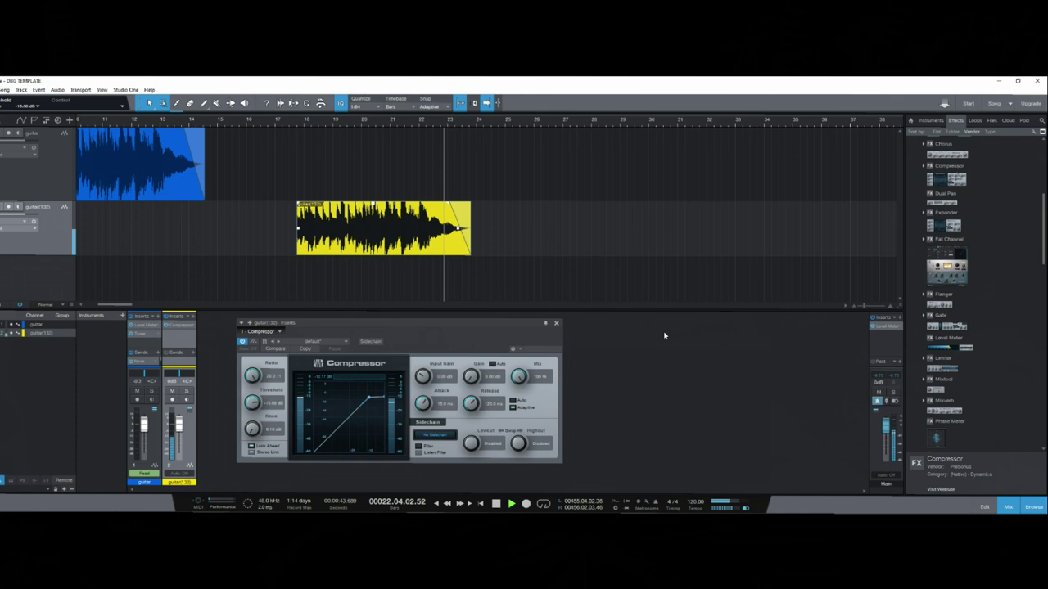
key(space)
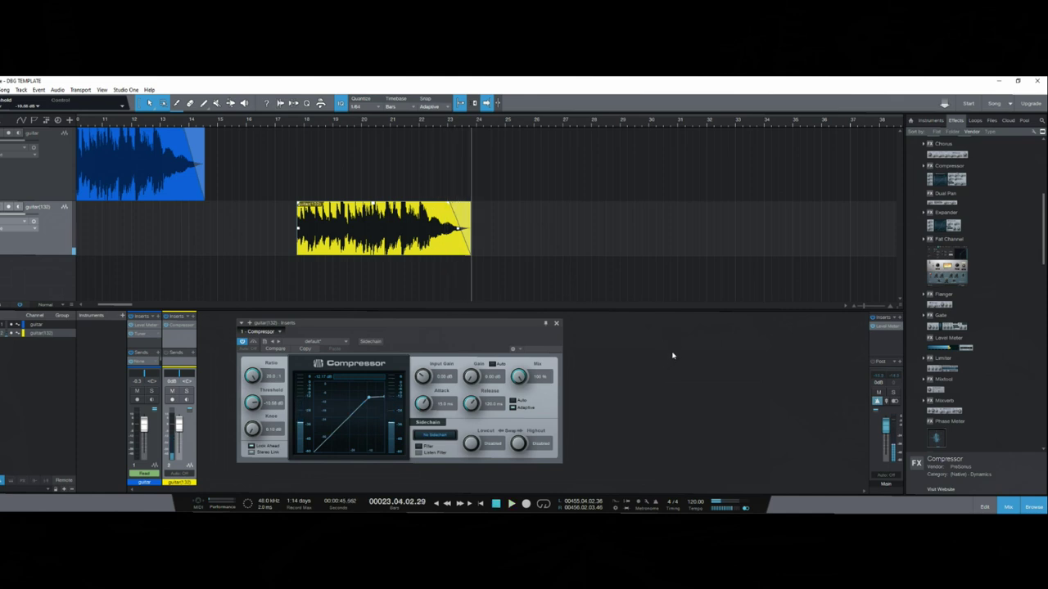
click(883, 329)
click(297, 123)
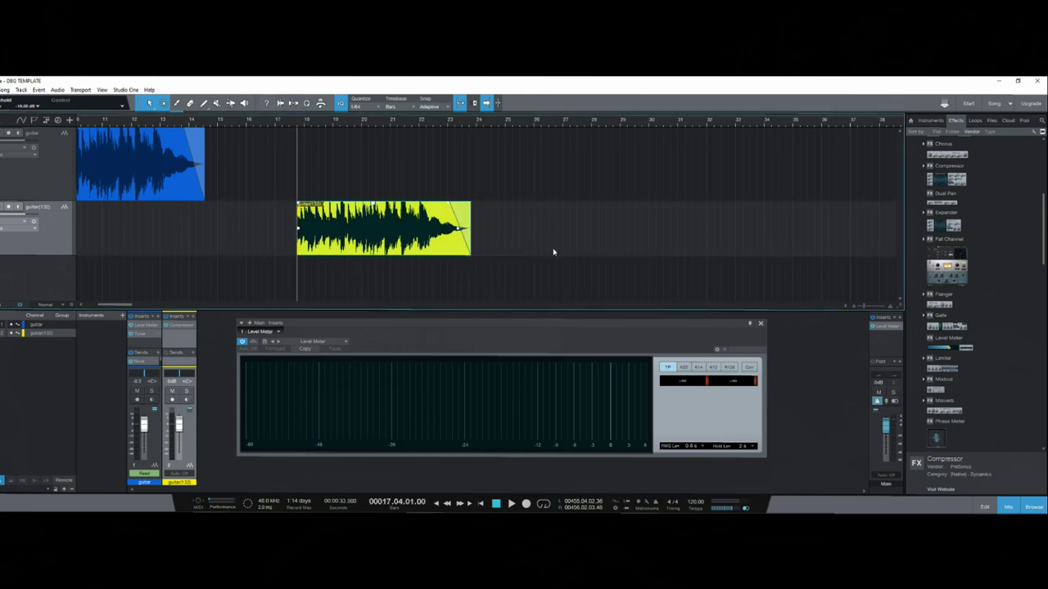
Play the yellow clip to about bar 23 while reading the Main Level Meter, then close it
key(space)
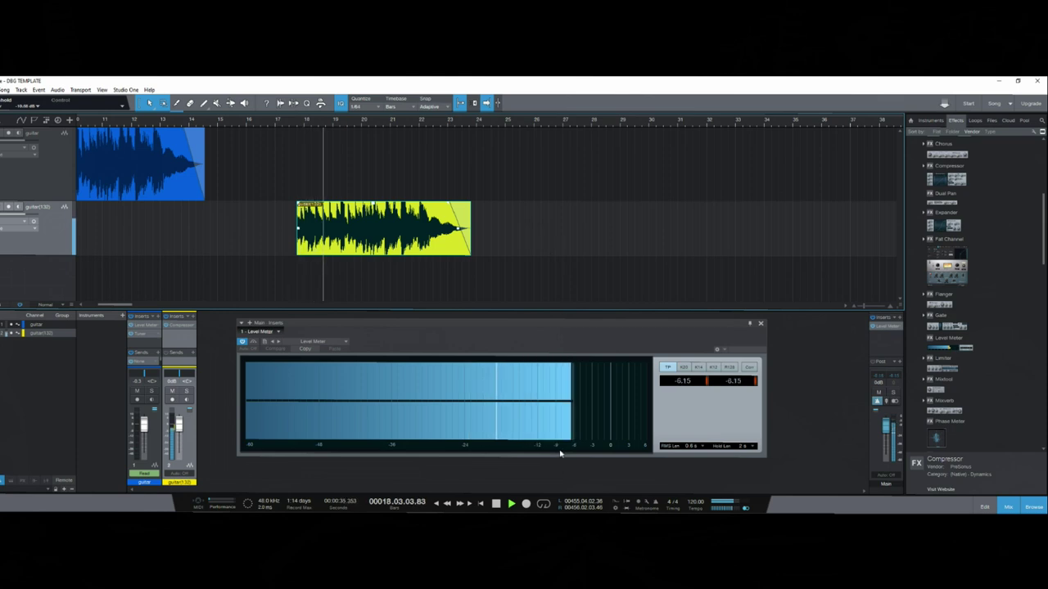
mouse_move(579, 449)
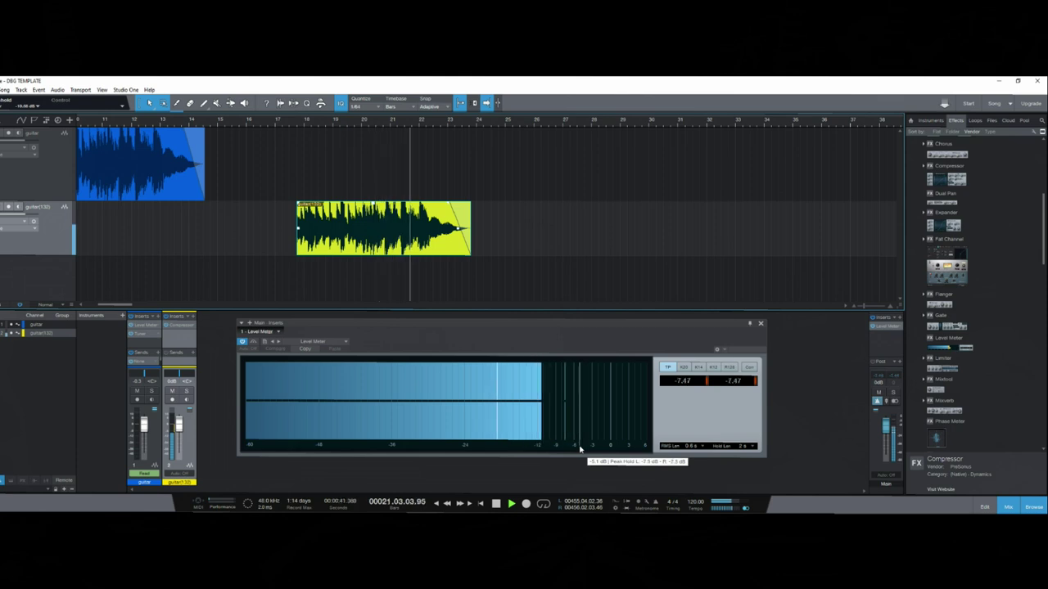
key(space)
click(761, 324)
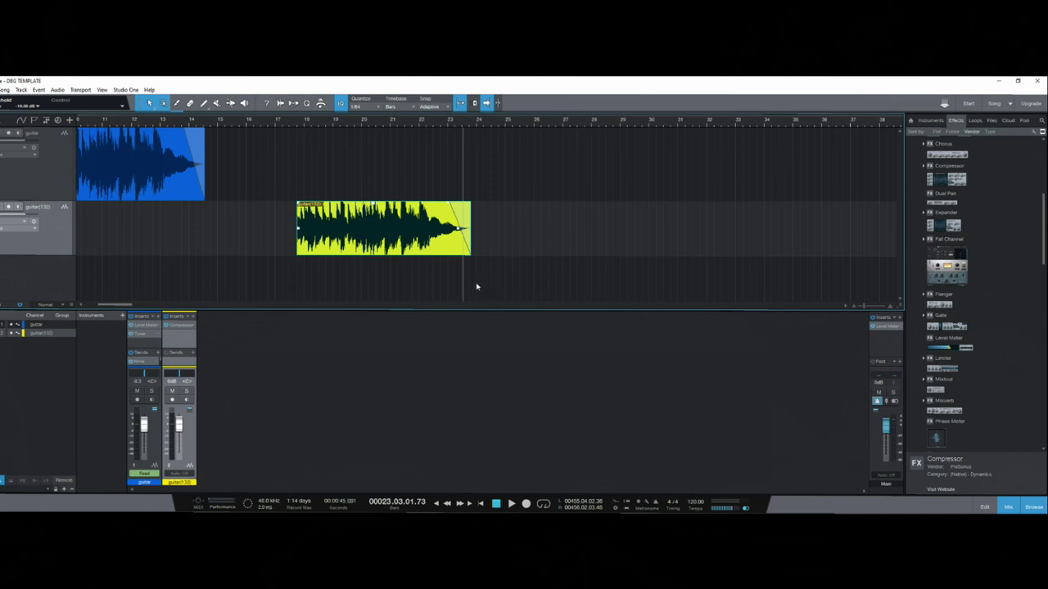
Set the guitar(132) Compressor ratio to about 1.7:1 and the knee to about 7.86 dB
click(179, 325)
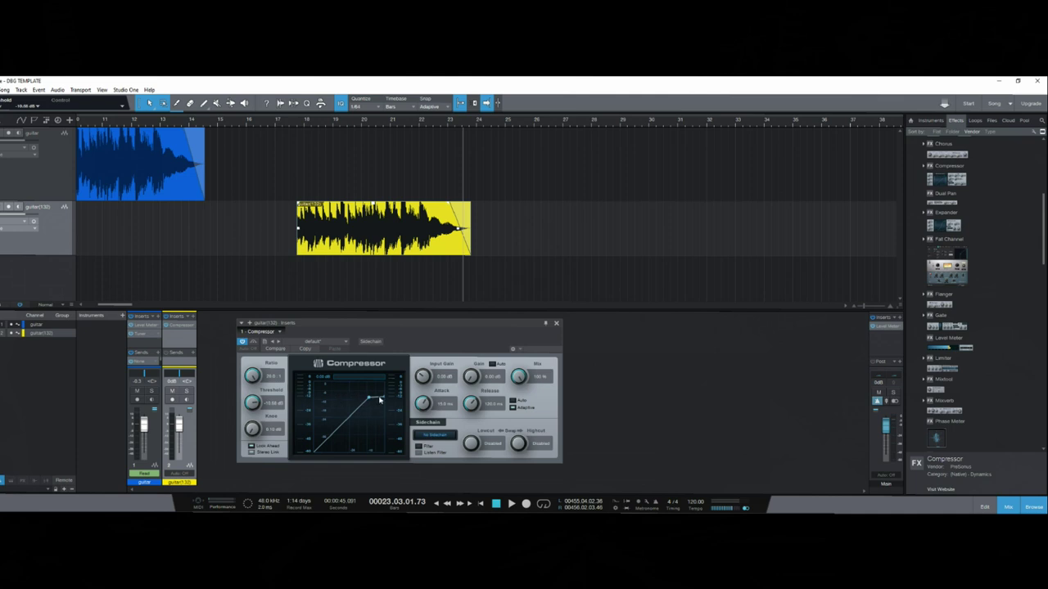
drag(252, 374, 253, 379)
drag(252, 374, 249, 390)
drag(251, 428, 248, 393)
drag(252, 428, 263, 480)
Raise the threshold to about -8.58 dB, nudge the yellow clip's gain up 0.3 dB, and zoom out
drag(249, 404, 249, 378)
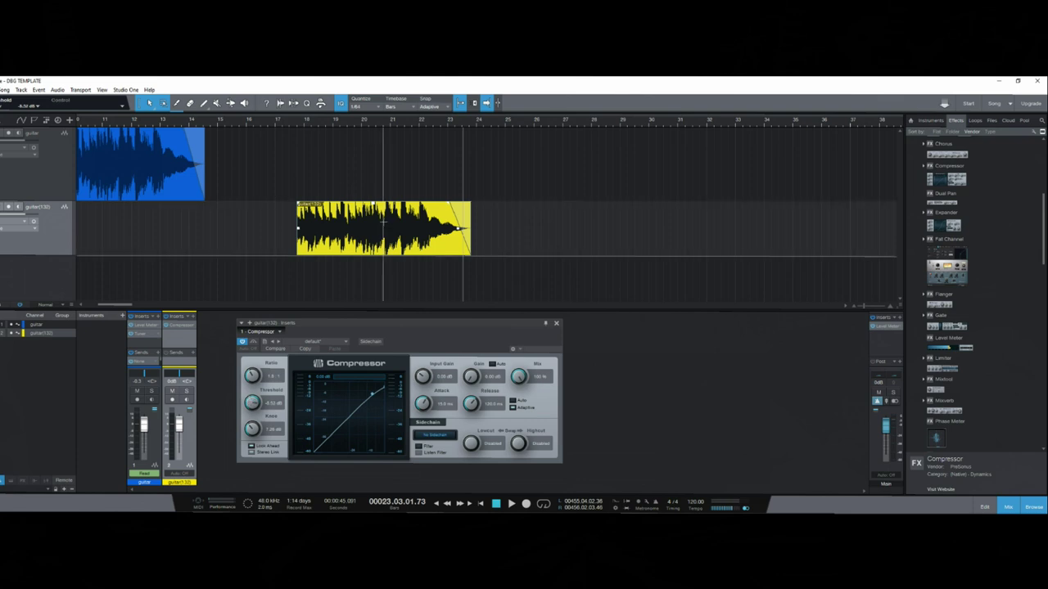
drag(374, 206, 374, 211)
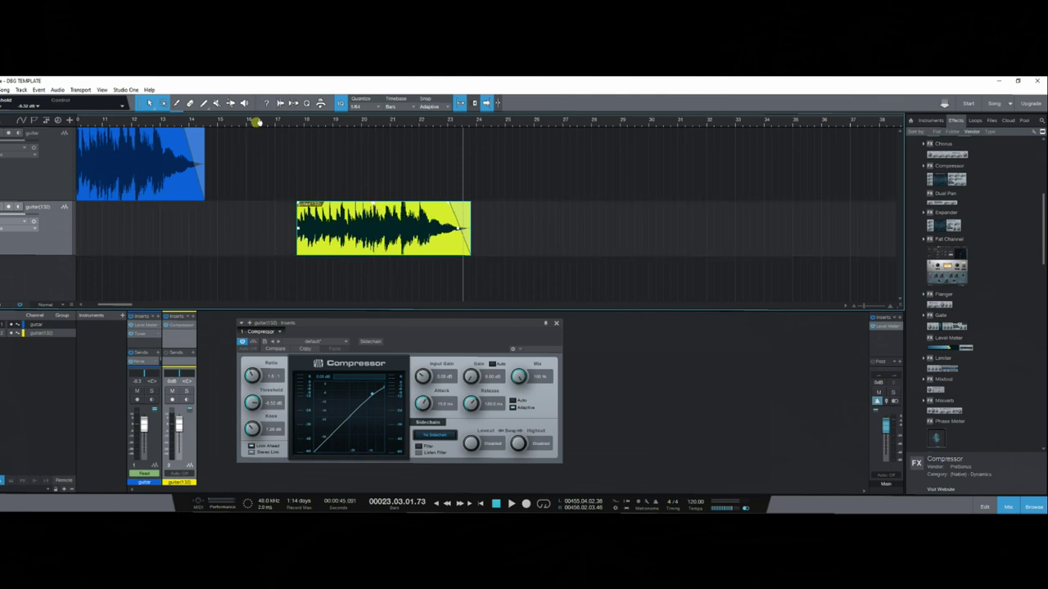
drag(257, 119, 257, 115)
drag(131, 305, 128, 305)
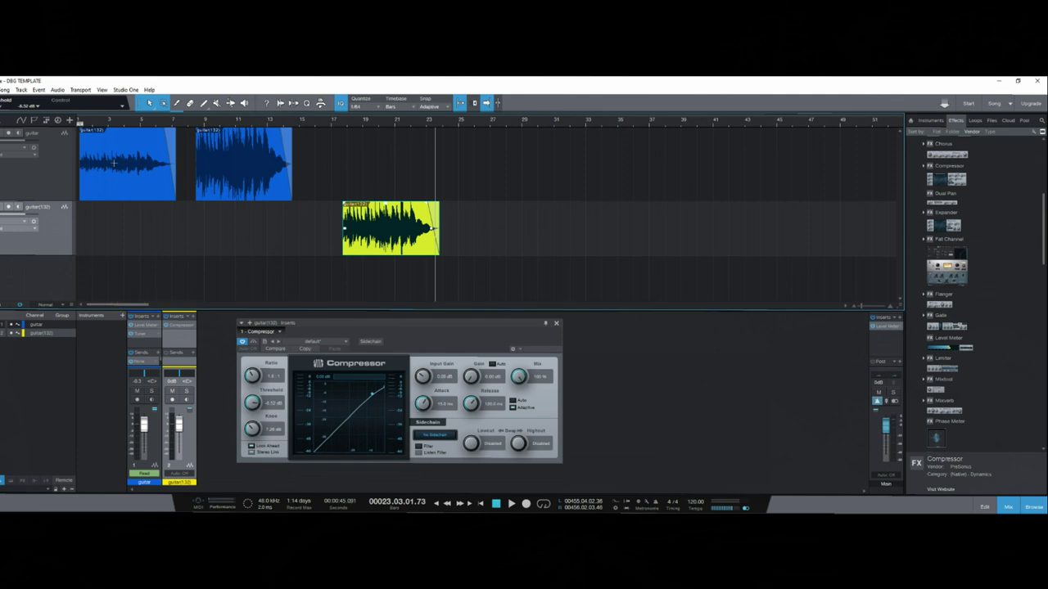
Play from near bar 3, jumping between the blue clip and the yellow clip around bars 20–21
click(112, 122)
key(space)
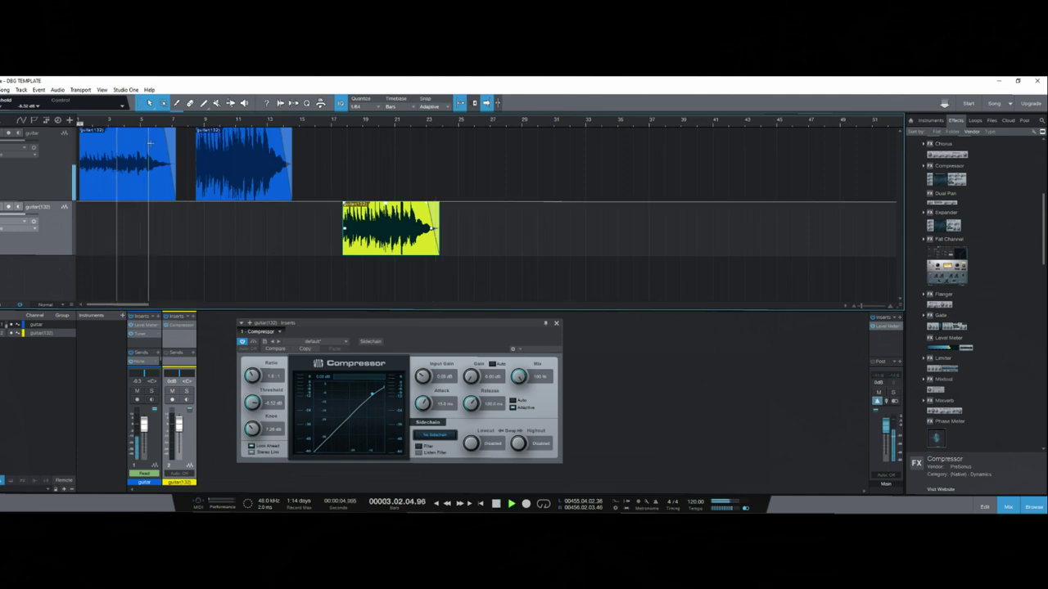
click(377, 123)
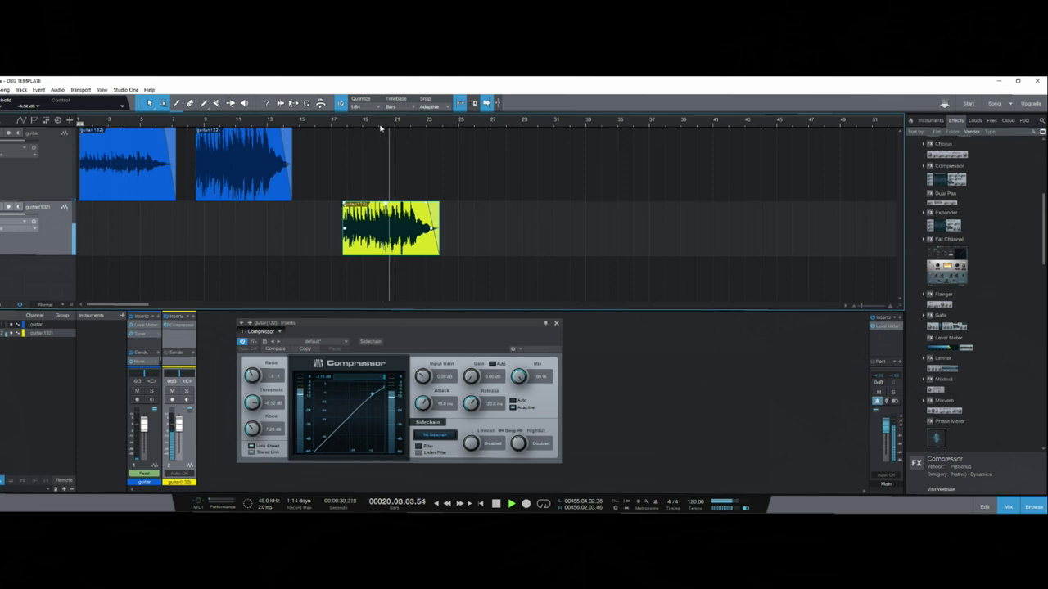
click(128, 120)
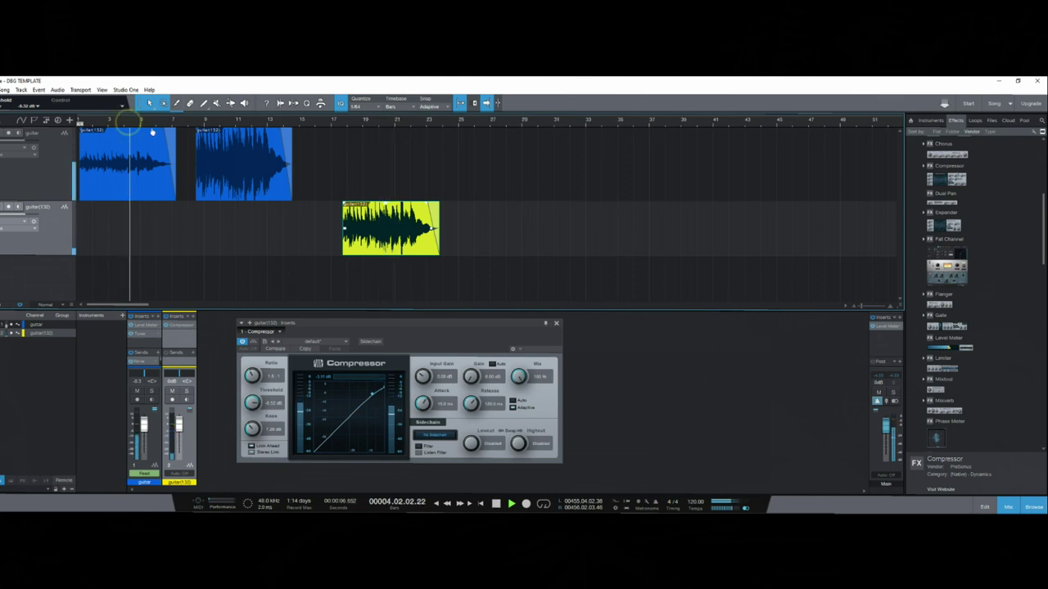
click(399, 122)
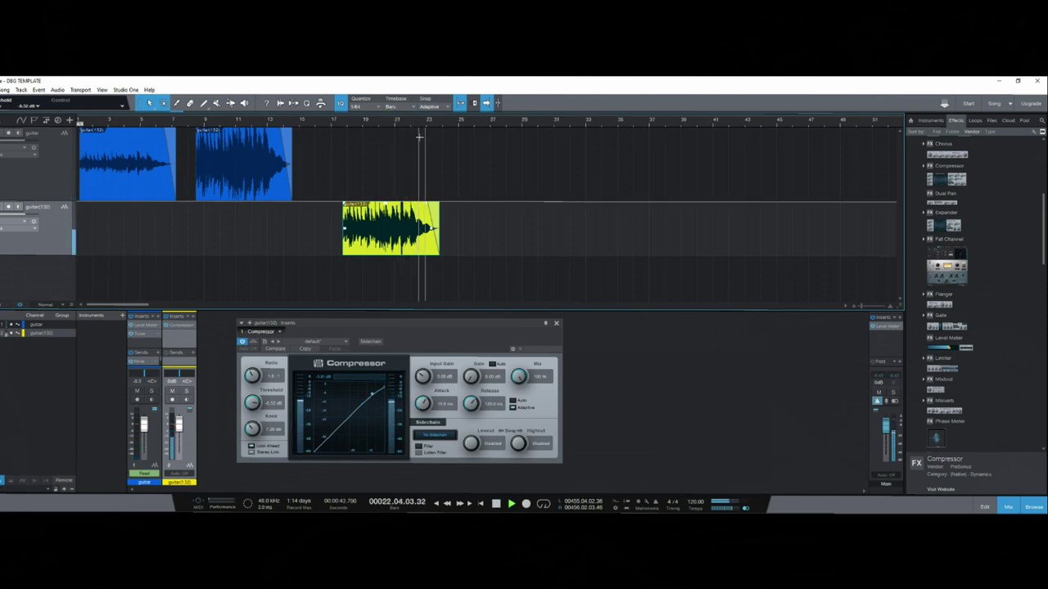
Clear the track selection and open the Main output's Level Meter, moving it up and left
click(596, 284)
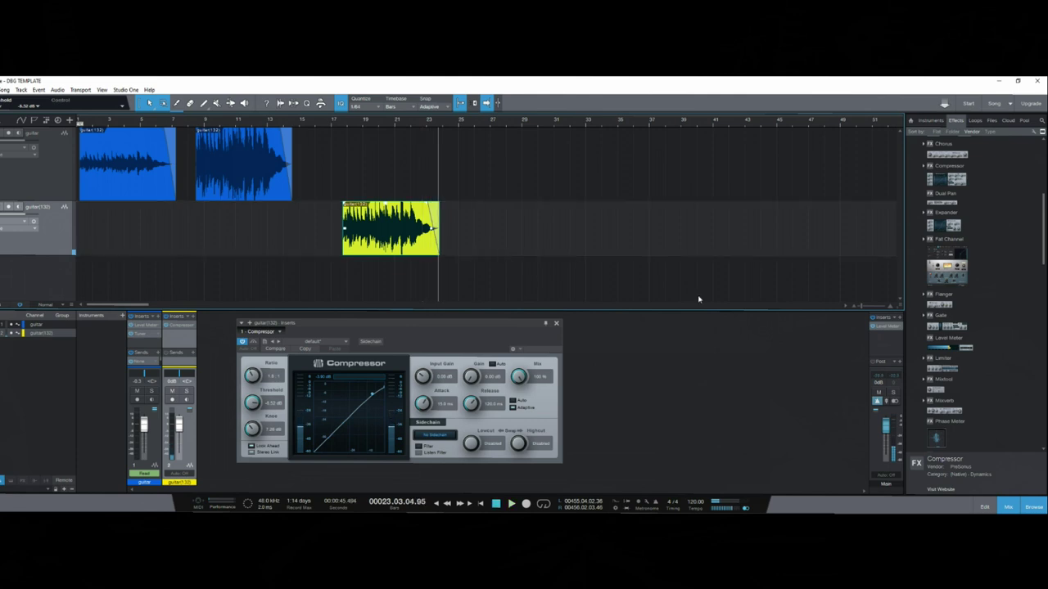
click(884, 325)
drag(483, 328, 447, 330)
click(341, 122)
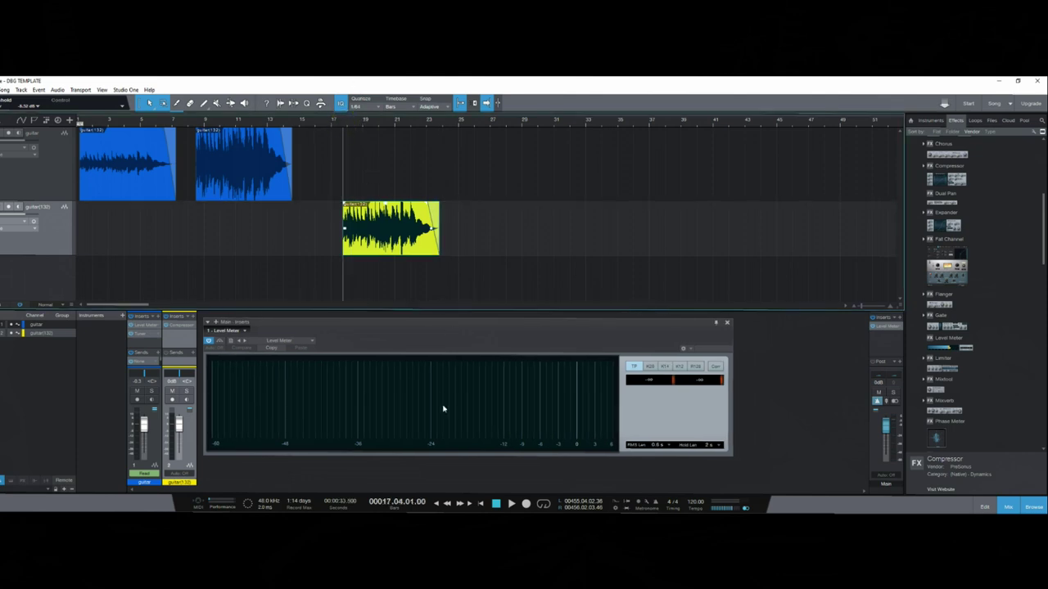
key(space)
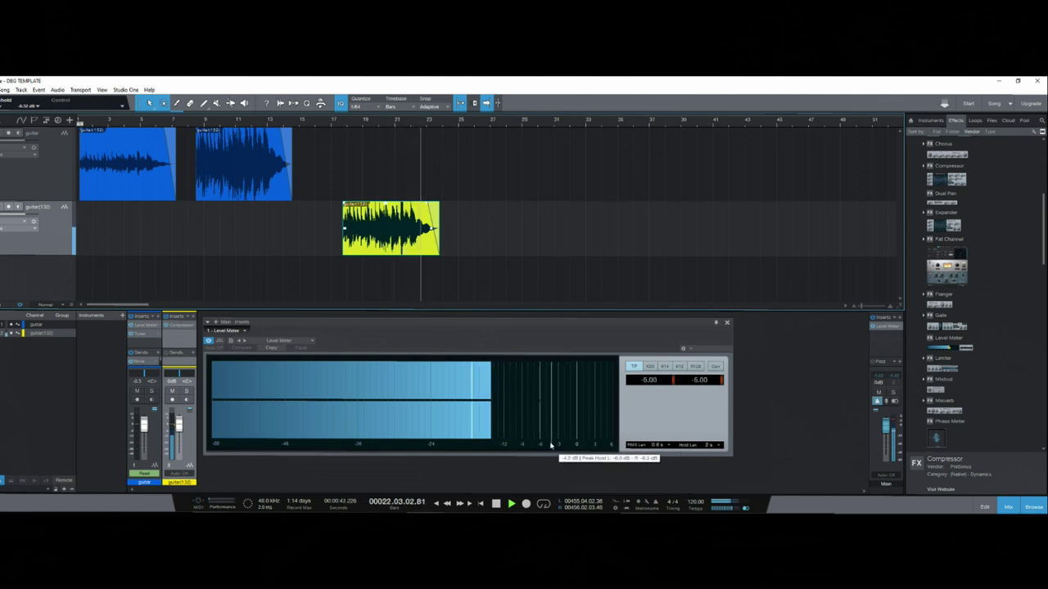
key(space)
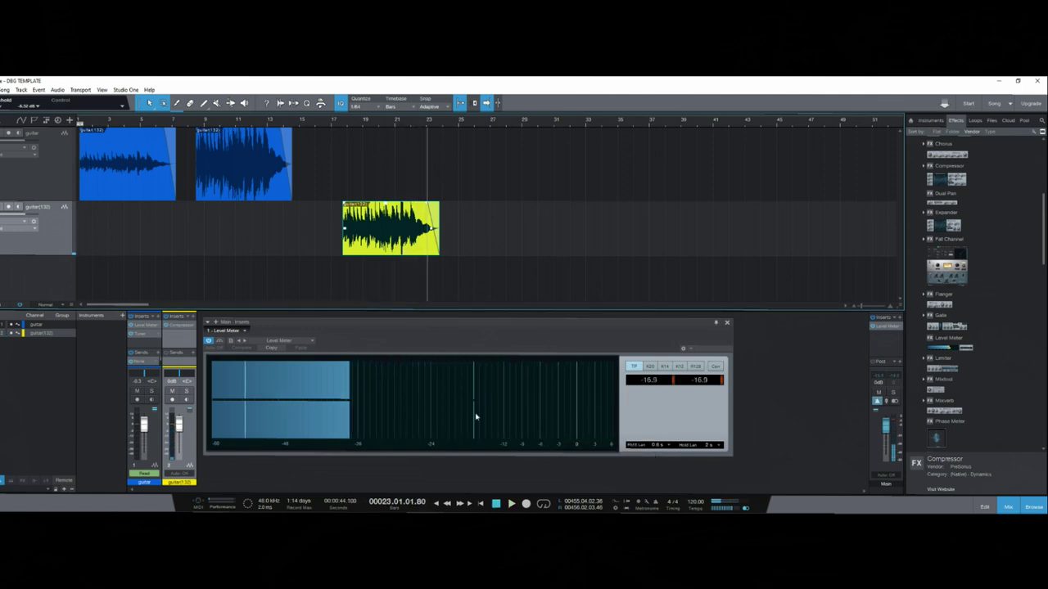